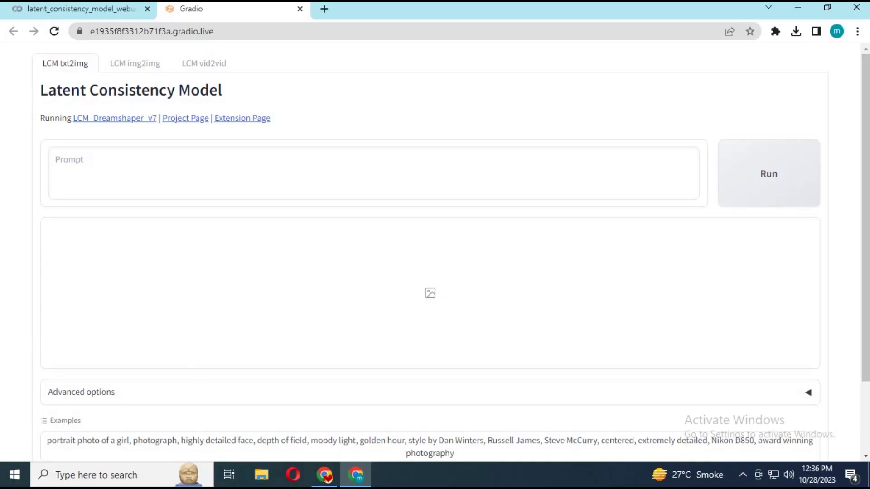
On the txt2img tab, generate images for the prompt of a red-haired girl holding a turtle
left_click(139, 63)
left_click(208, 64)
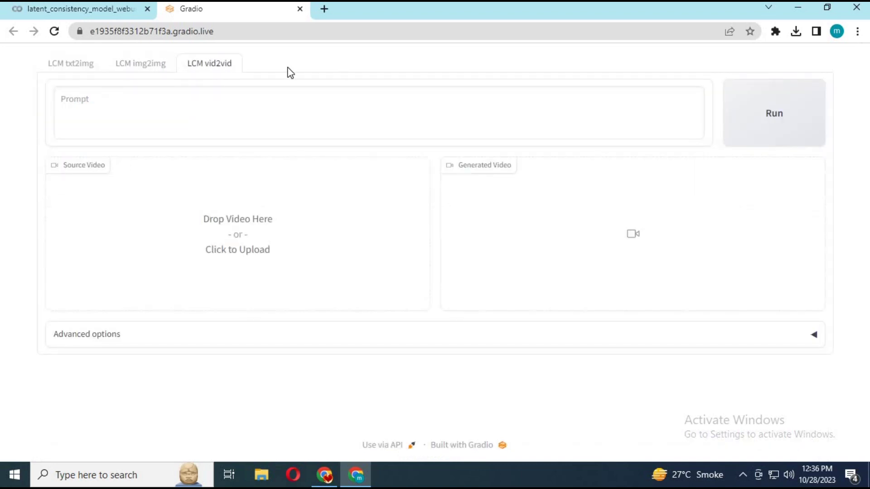
left_click(71, 63)
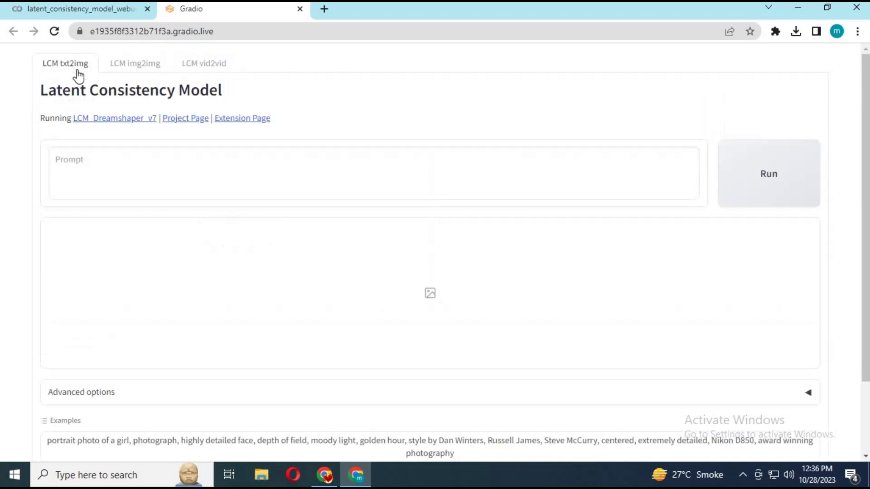
left_click(127, 183)
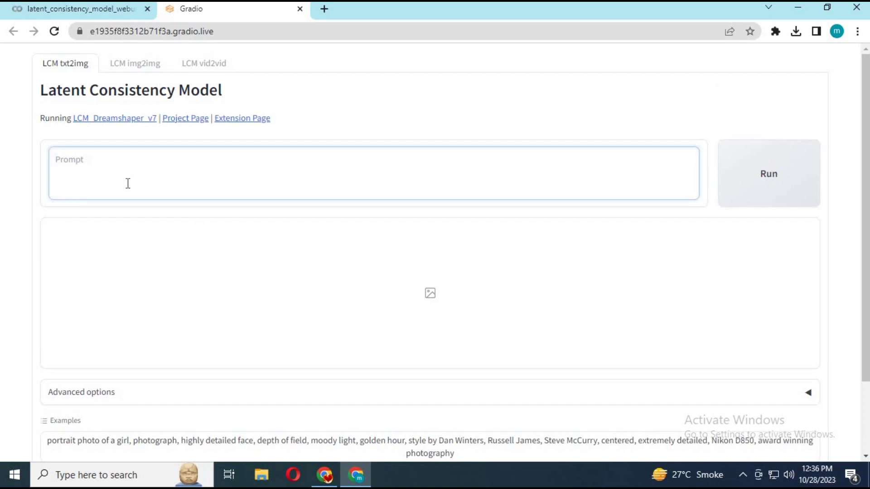
type("beautif")
type("ul red ")
type("head girl hl")
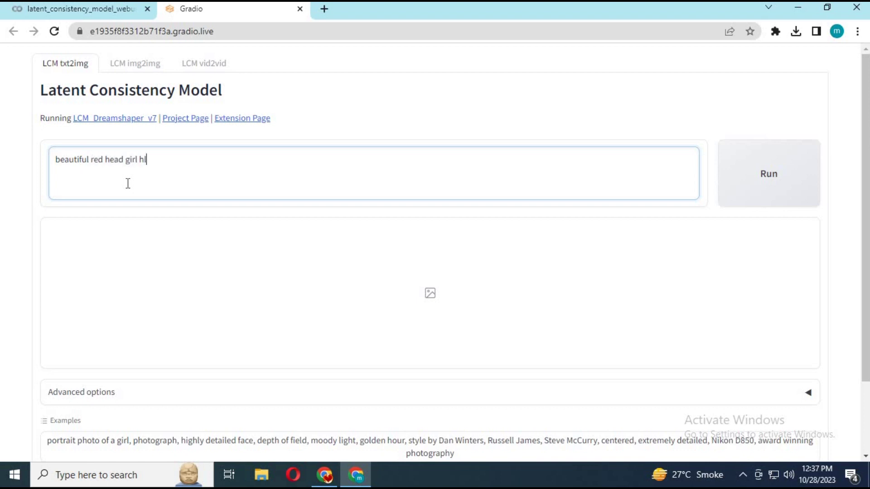
type("ding a tu")
type("e")
left_click(741, 182)
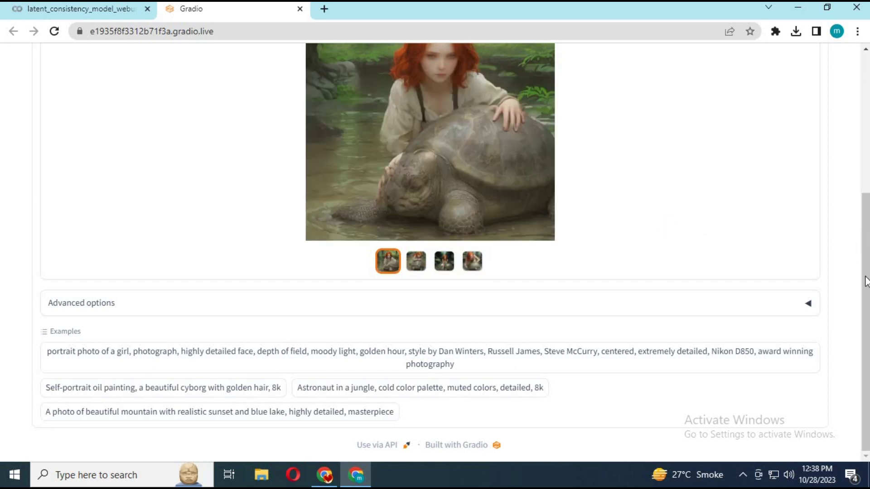
left_click_drag(865, 280, 867, 194)
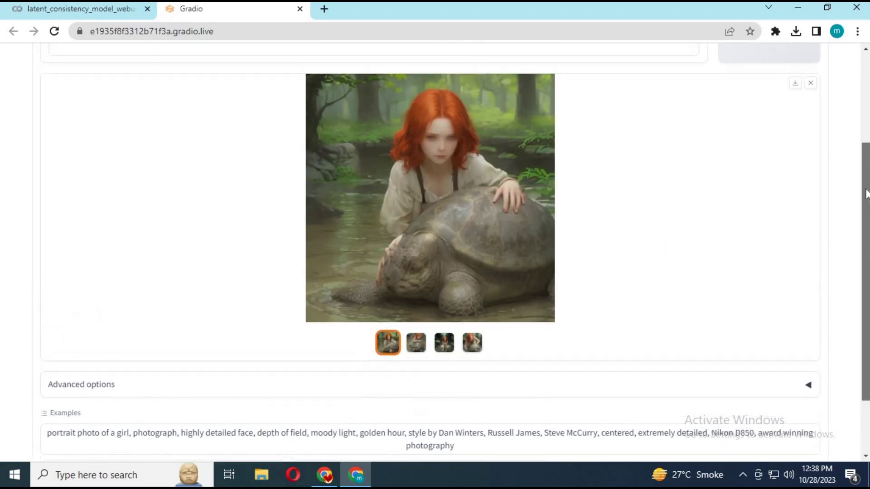
View the second, third and fourth turtle-girl images, then return to the first
left_click(416, 342)
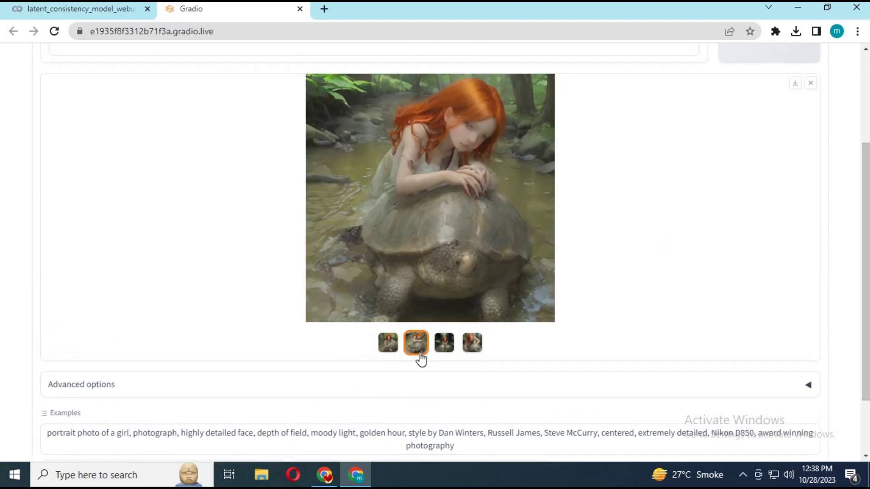
left_click(444, 341)
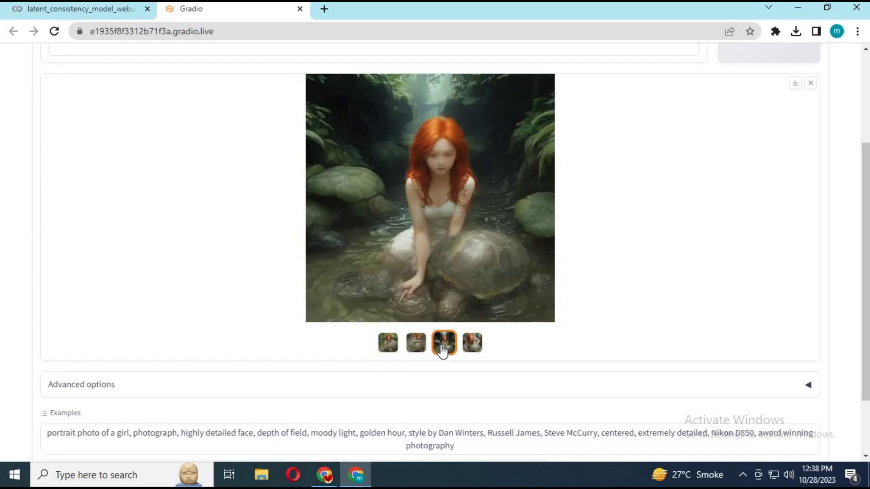
left_click(473, 343)
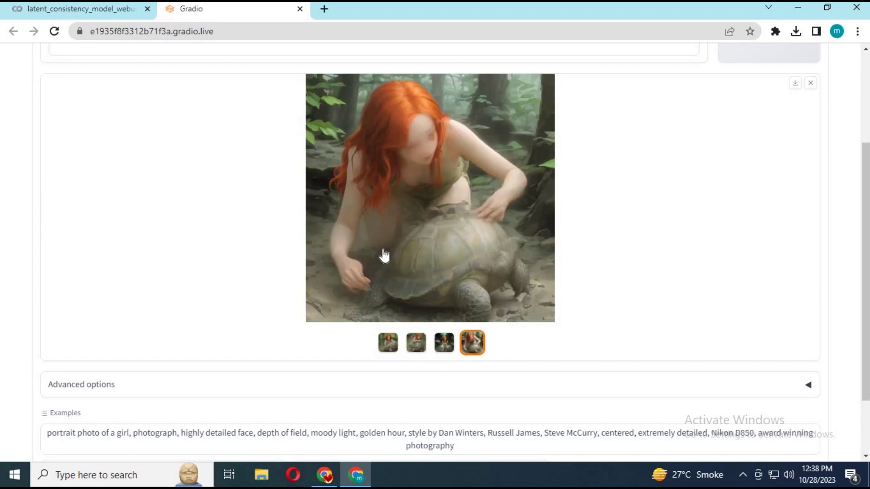
left_click(387, 343)
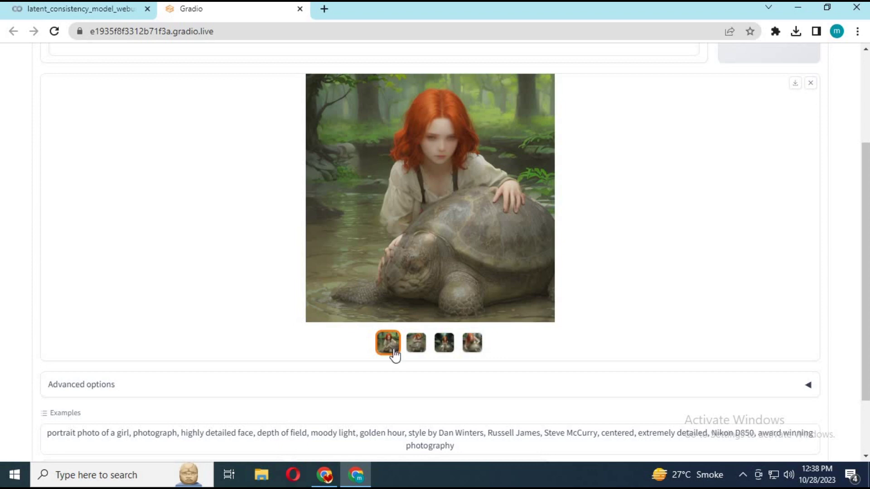
scroll(435, 204, "up", 5)
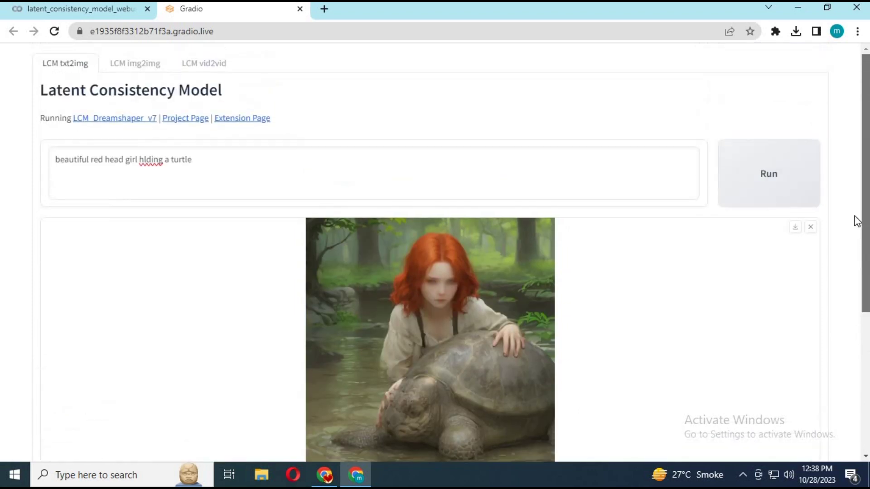
On the img2img tab, run the uploaded photo with the prompt 'blonde girl with blue shirt'
left_click(134, 63)
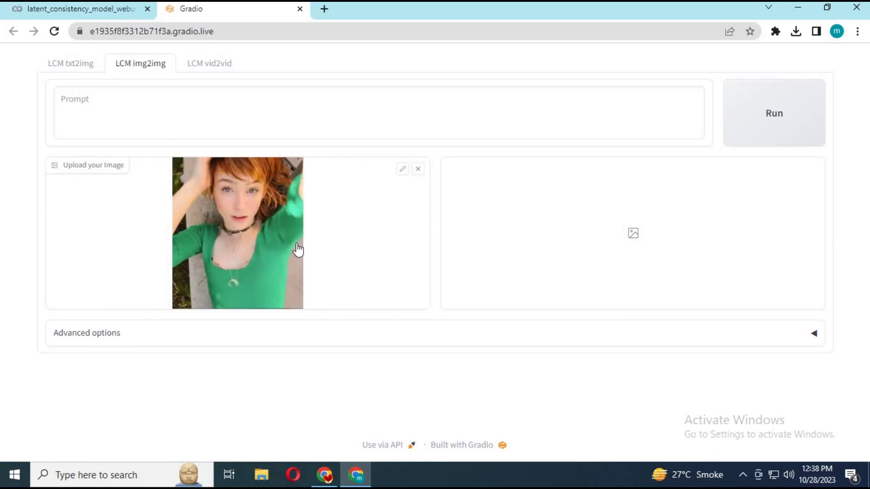
left_click(130, 102)
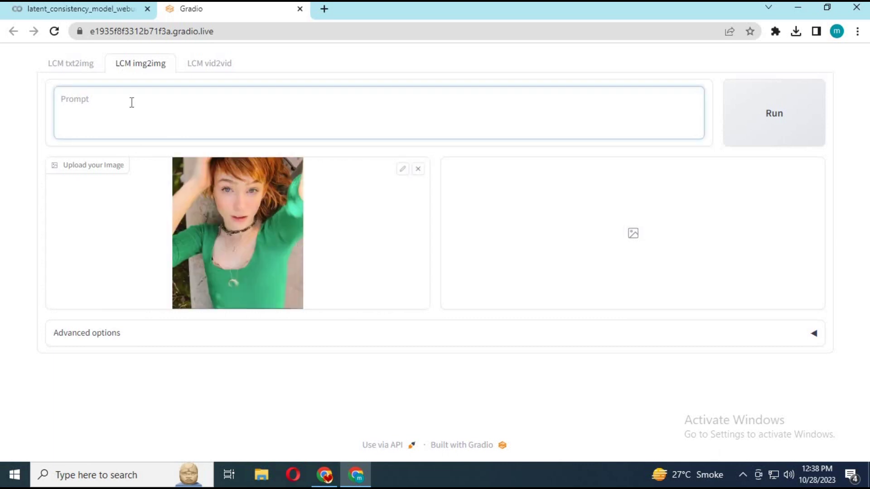
type("blonde girl with b")
type("lue shirt")
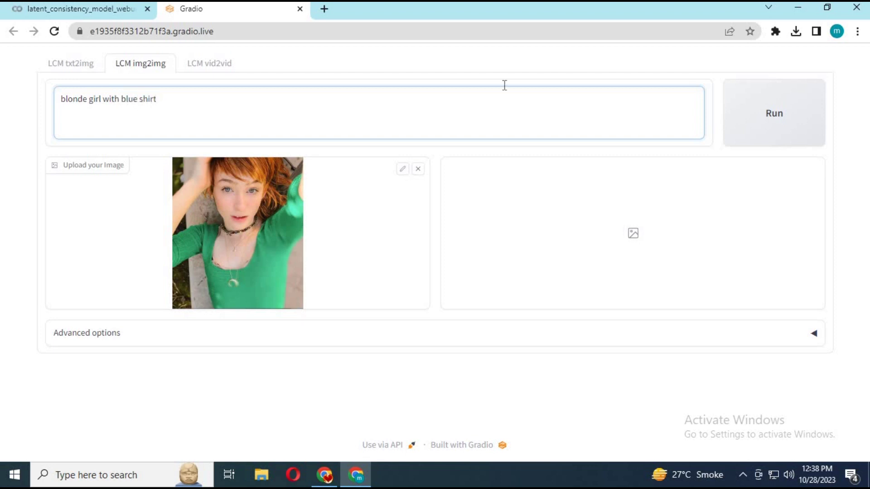
left_click(765, 115)
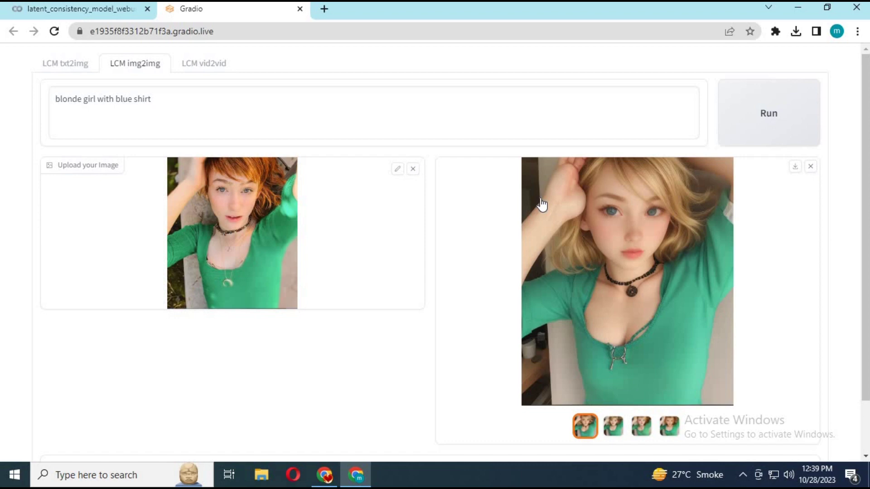
Browse all four blonde restyled results, ending on the second variation
left_click(614, 427)
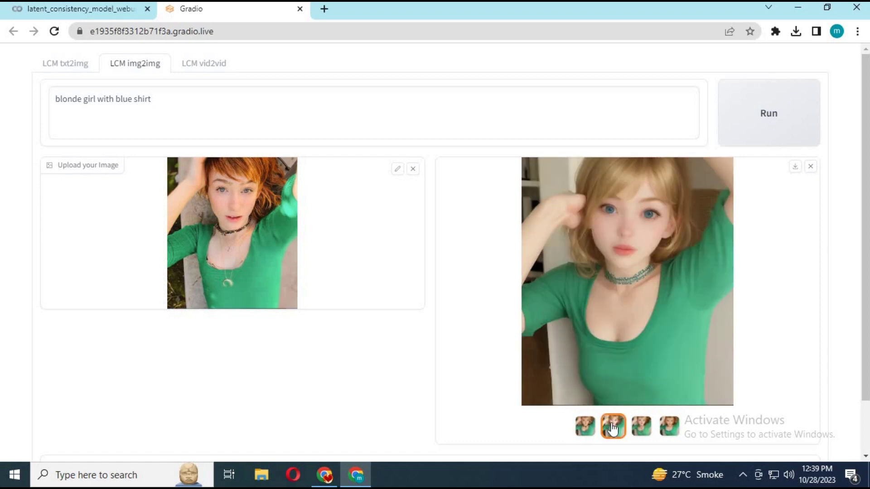
left_click(642, 426)
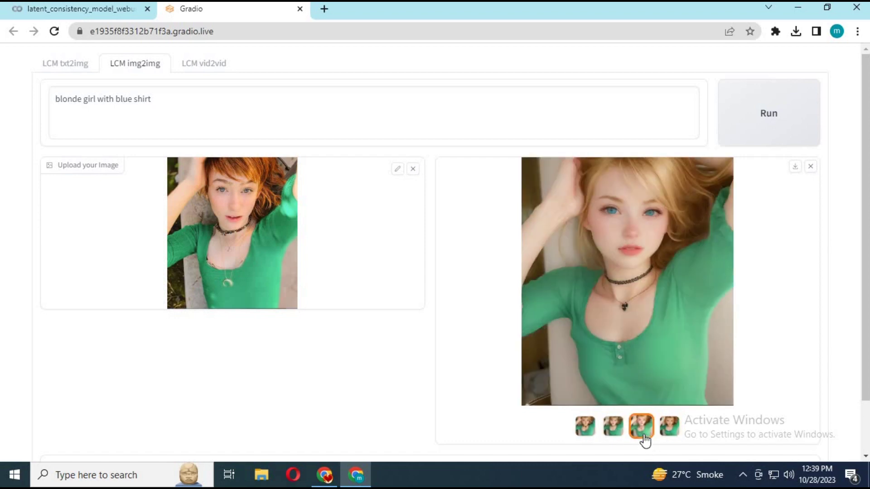
left_click(671, 426)
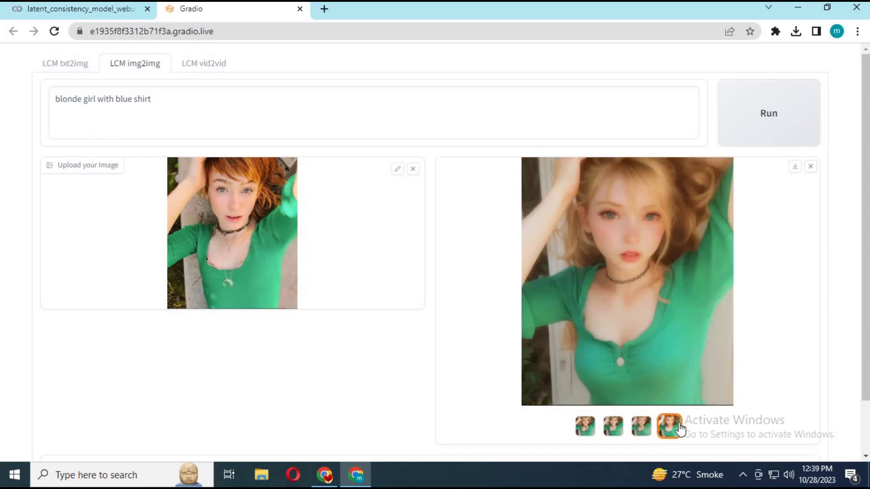
left_click(641, 426)
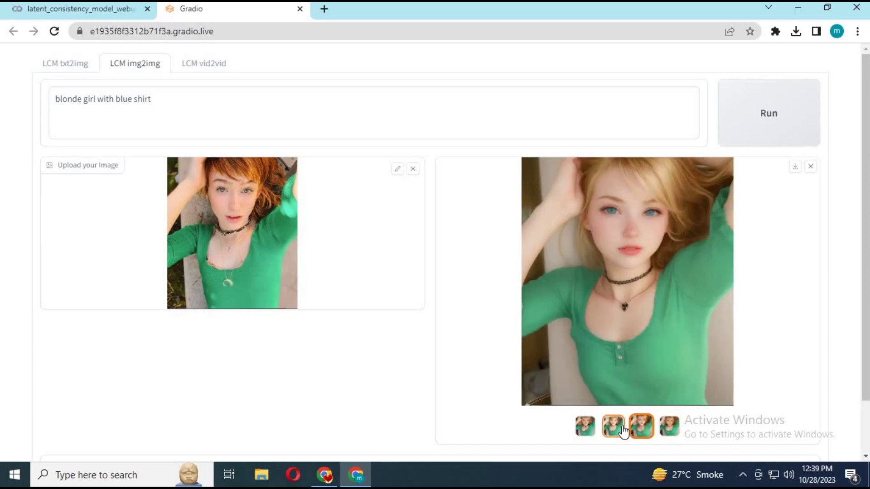
left_click(615, 427)
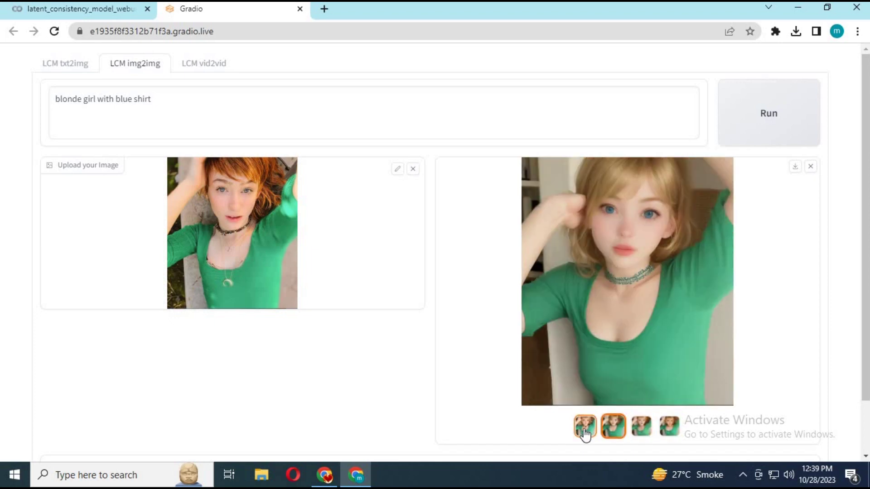
left_click(585, 433)
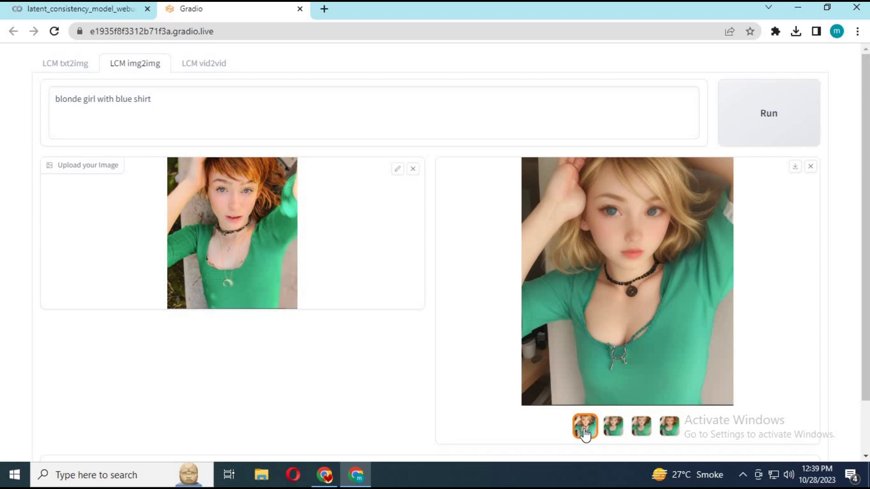
left_click(615, 428)
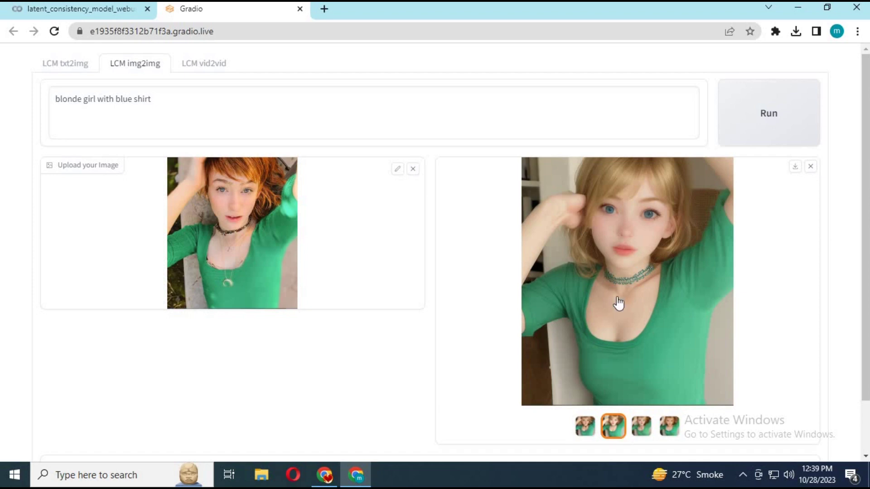
On the vid2vid tab, load the pexels-polina street dance video from Downloads as the source
left_click(195, 64)
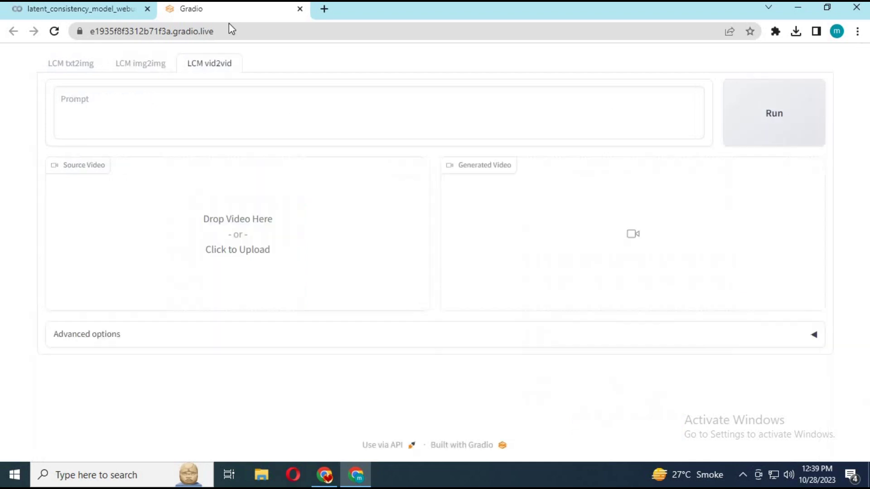
left_click(229, 193)
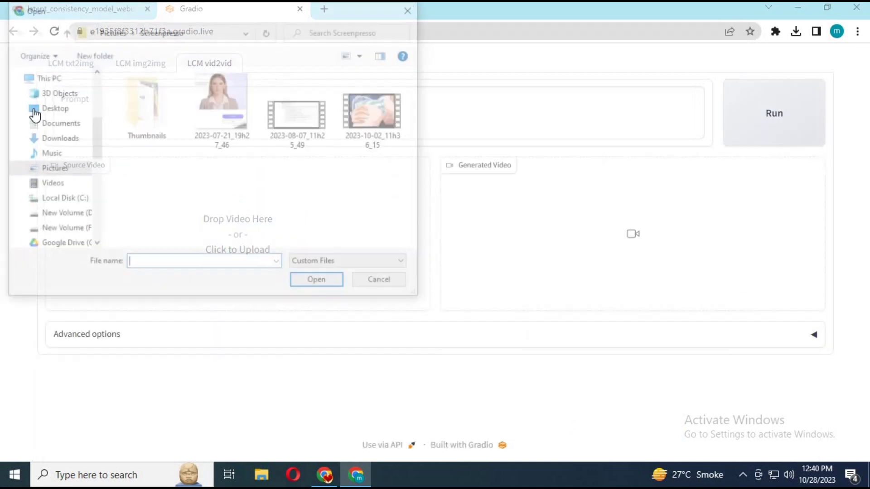
left_click(57, 138)
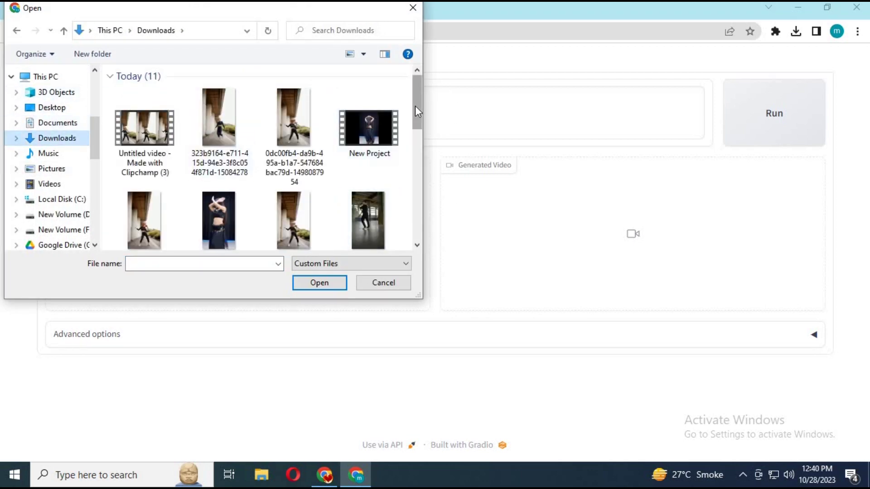
left_click_drag(416, 105, 415, 145)
double_click(293, 136)
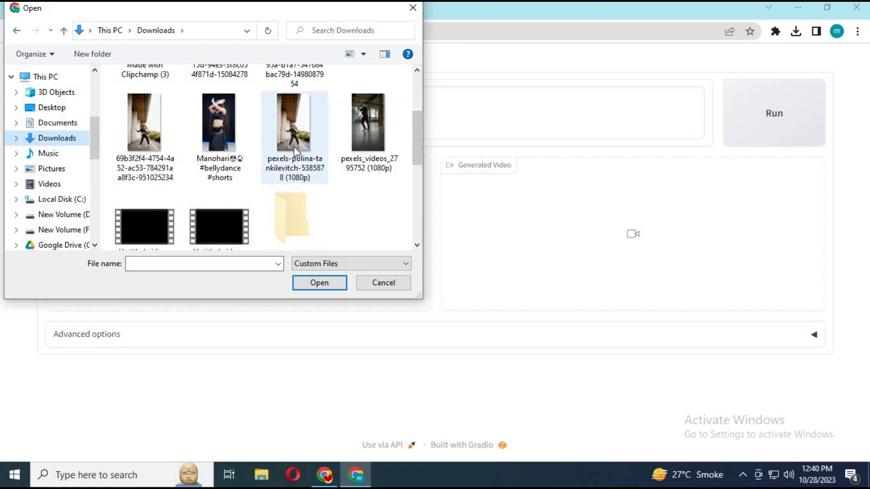
left_click_drag(864, 112, 863, 303)
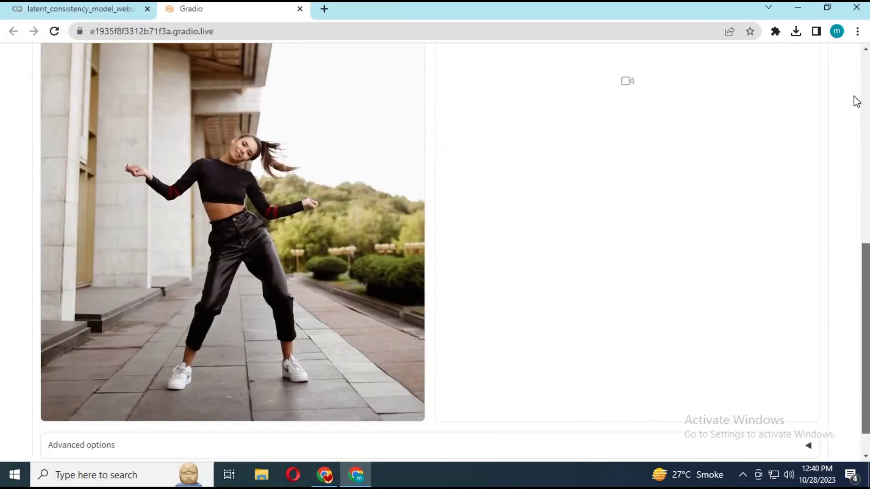
left_click_drag(863, 299, 863, 102)
left_click(117, 108)
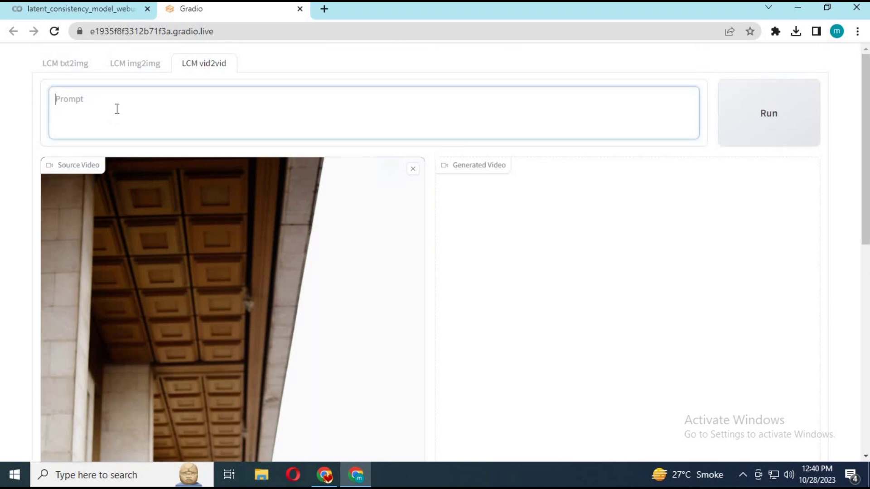
type("a")
type("n")
Correct the prompt to 'girl in indian clothes' and generate the restyled dance video
key("BackSpace")
key("BackSpace")
key("BackSpace")
type("g")
type("n ")
type("si")
type("din cl")
left_click(767, 119)
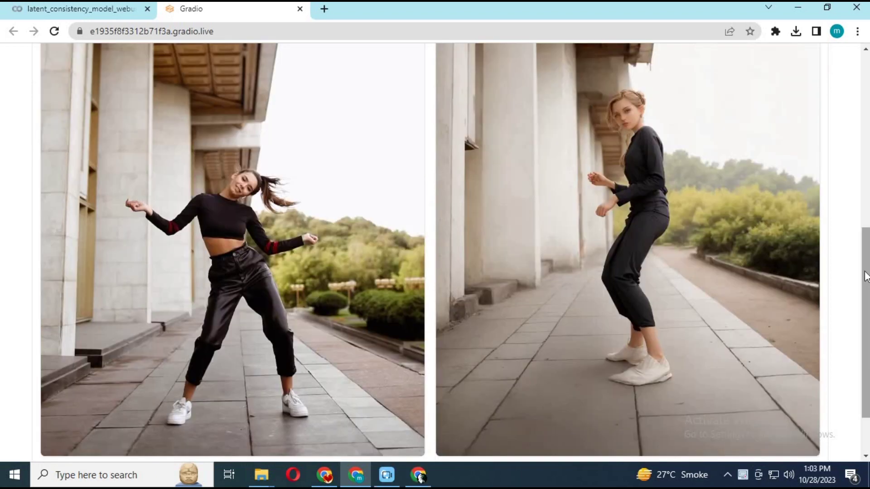
scroll(864, 275, "down", 3)
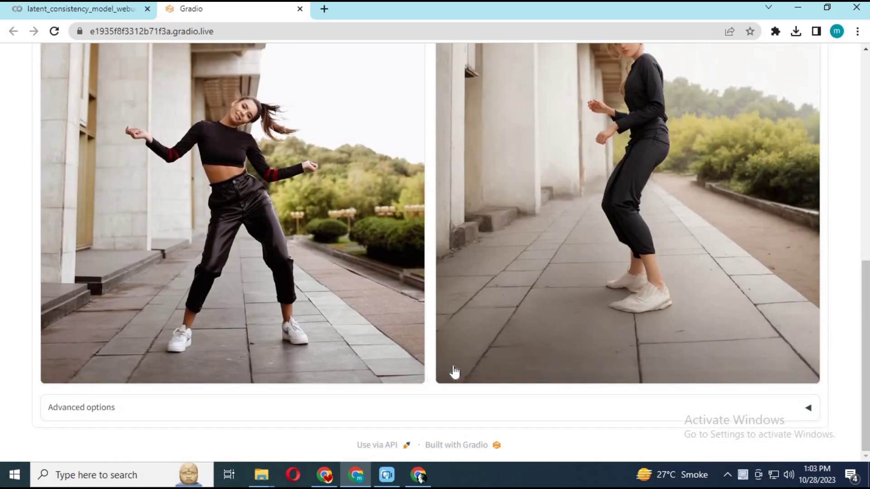
Replay the generated dance video, then return to the Colab notebook window
left_click(474, 366)
scroll(866, 300, "up", 1)
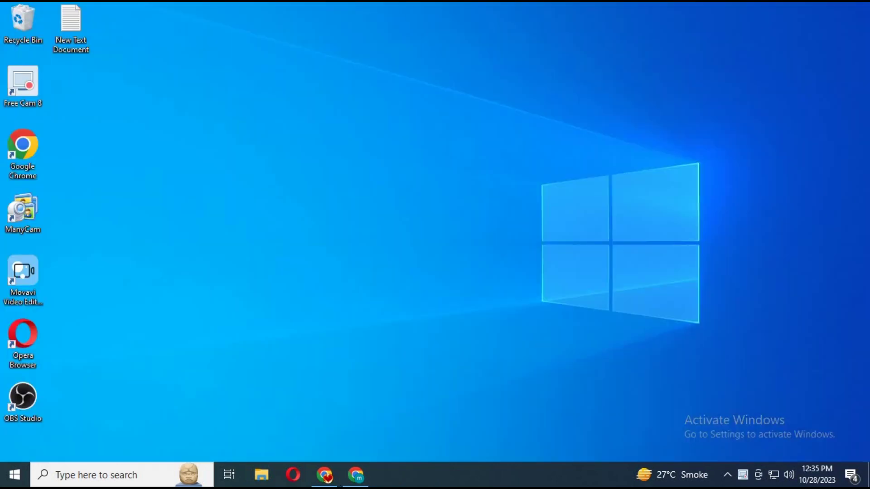
left_click(357, 475)
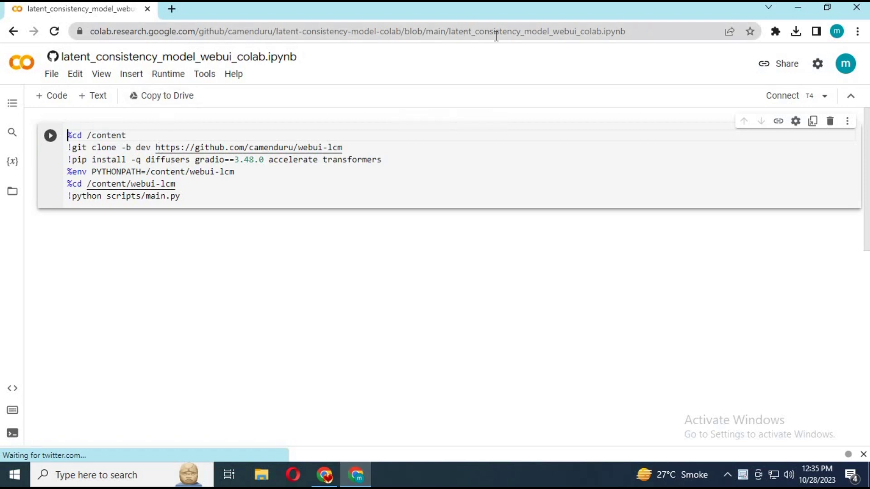
Save T4 GPU as the Colab runtime type and connect to the Python 3 GPU backend
left_click(496, 31)
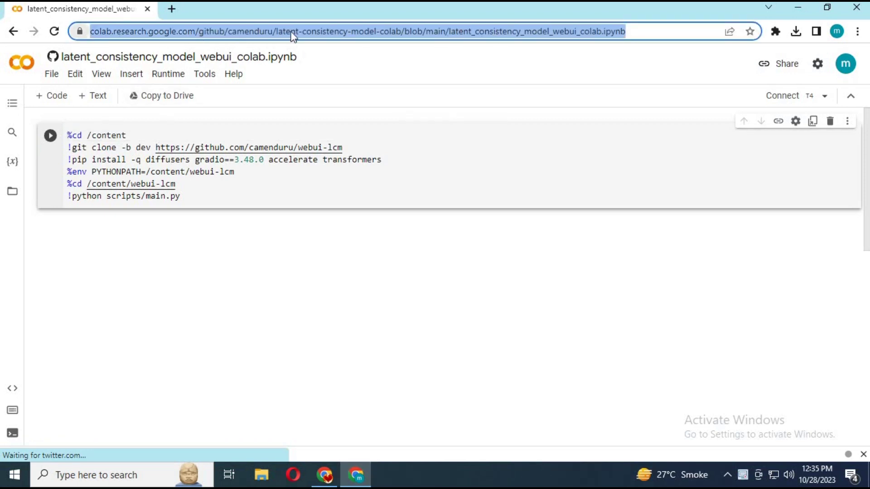
left_click(167, 73)
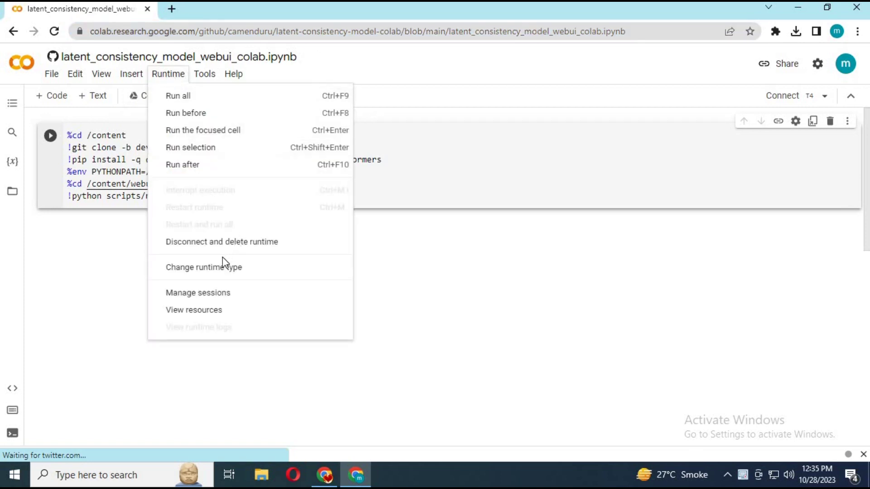
left_click(204, 266)
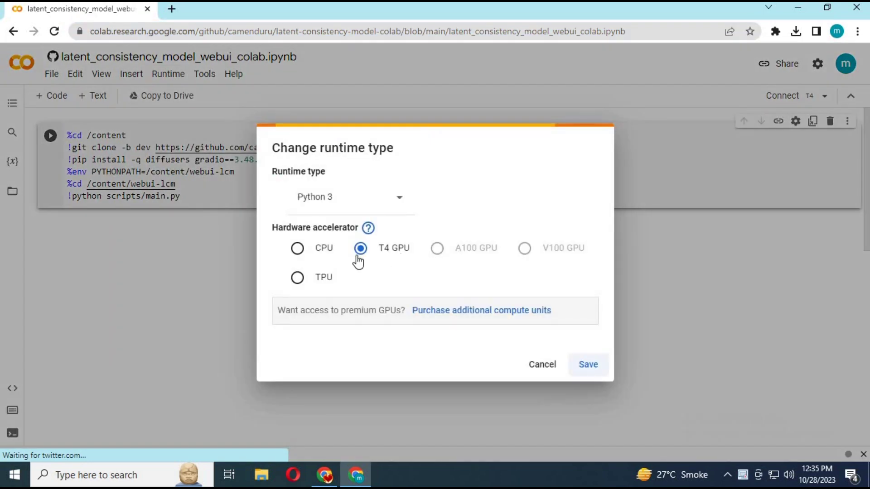
left_click(588, 364)
left_click(782, 95)
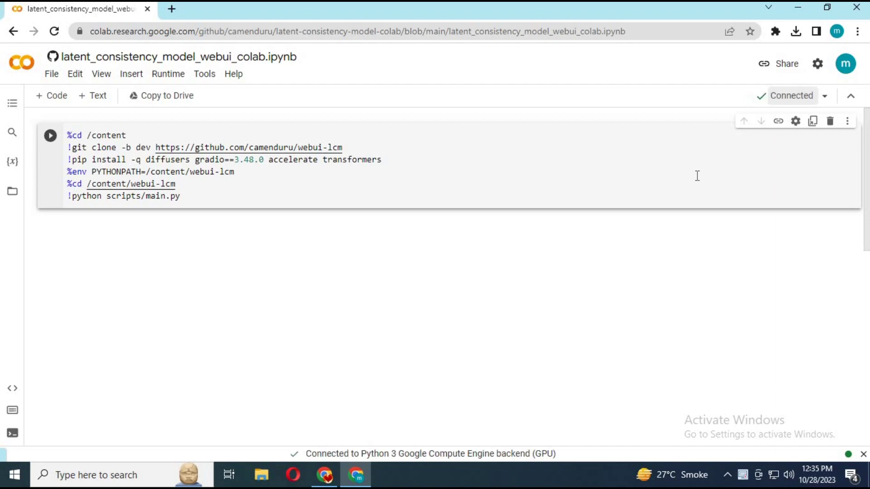
Run the LCM launch cell, choosing Run anyway at the not-authored-by-Google warning
left_click(50, 135)
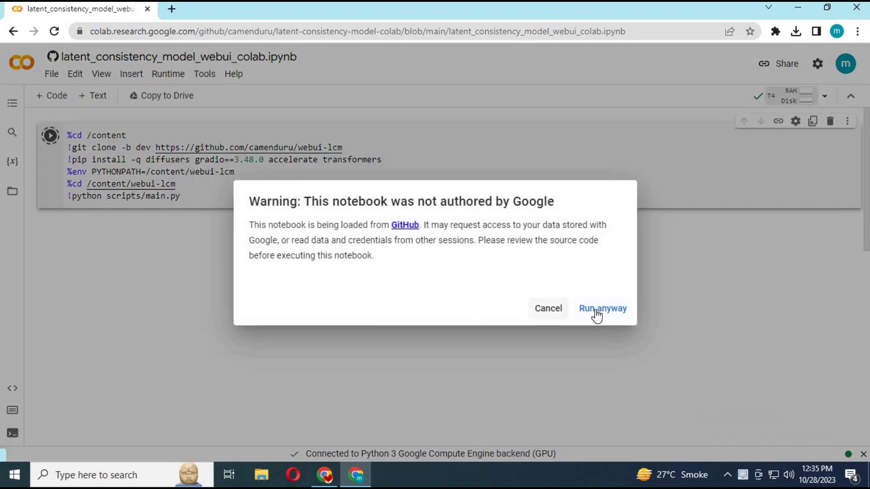
left_click(602, 309)
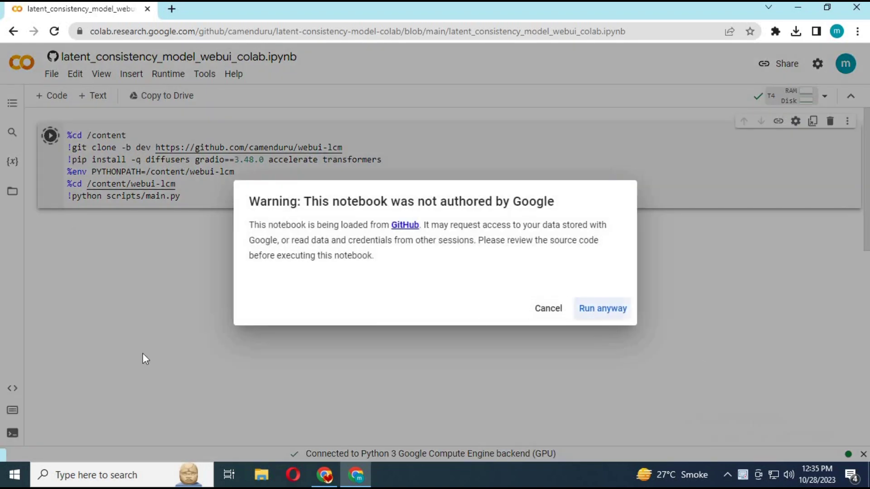